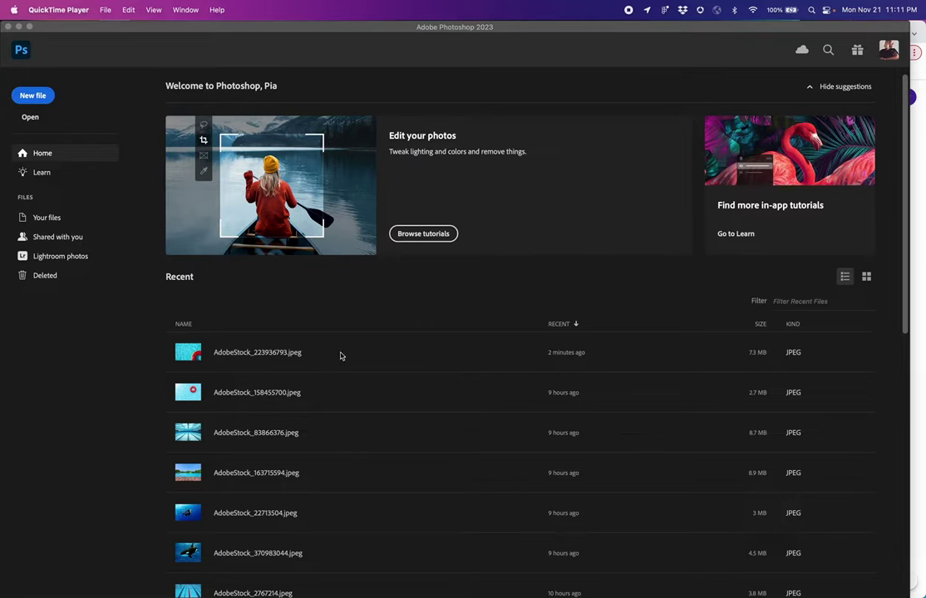
Step: Open the recent pool photo AdobeStock_223936793.jpeg from the Home screen
{"action": "left_click", "coordinate": [310, 356]}
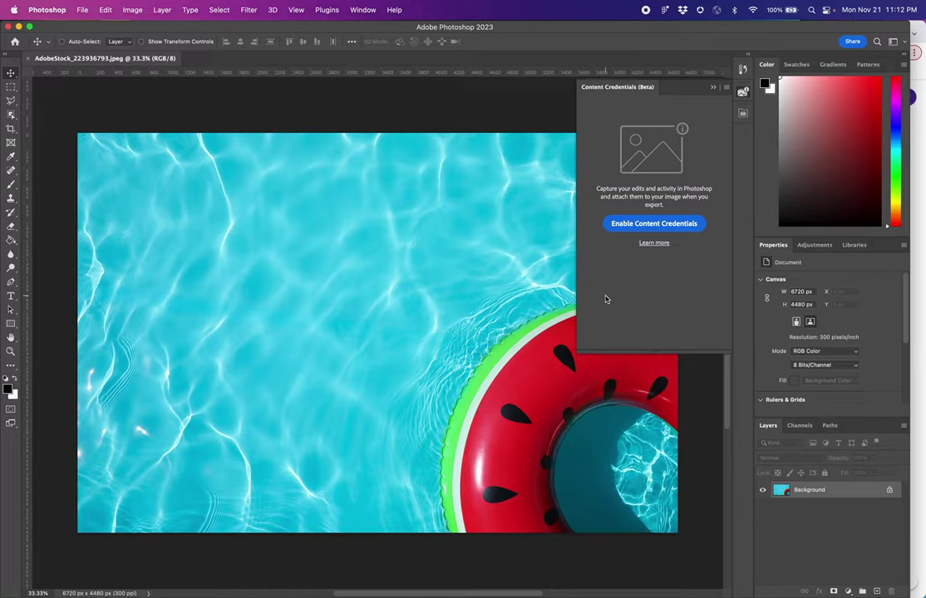
Step: Enable Content Credentials for the pool photo and review the credentials preview
{"action": "left_click", "coordinate": [621, 225]}
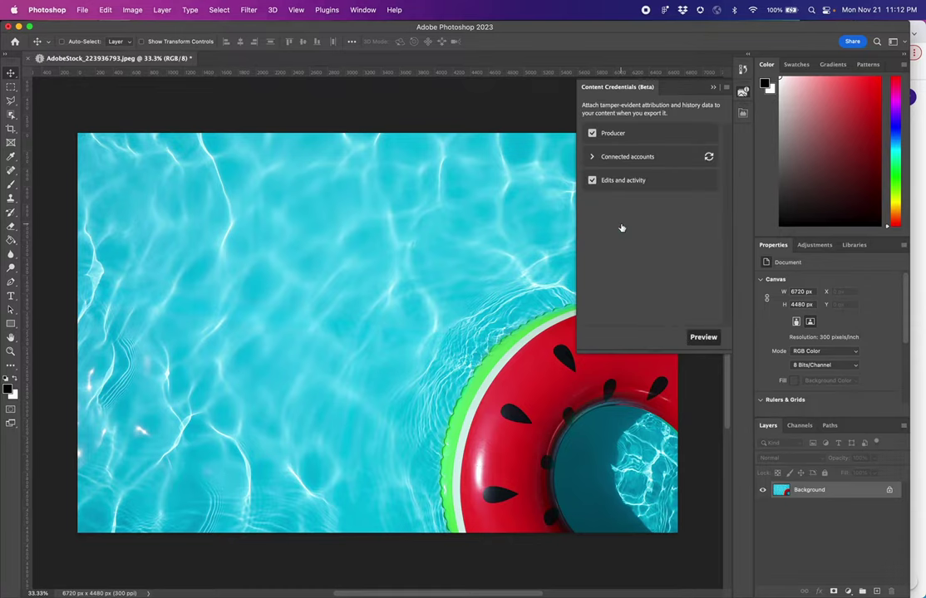
{"action": "left_click", "coordinate": [698, 337]}
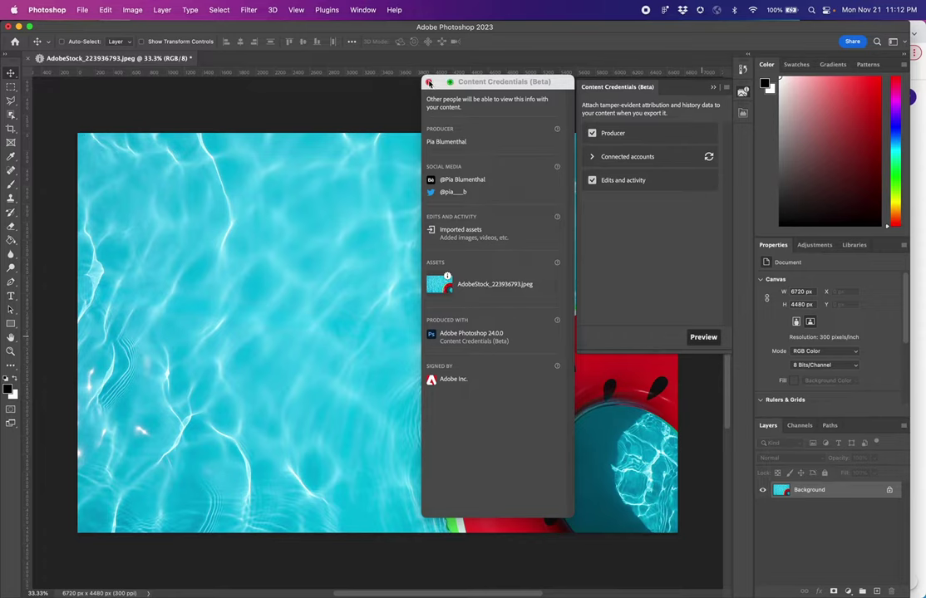
{"action": "left_click", "coordinate": [429, 82]}
Step: Place the shark image AdobeStock_194777591 as an embedded layer and enlarge it over the pool
{"action": "left_click", "coordinate": [631, 78]}
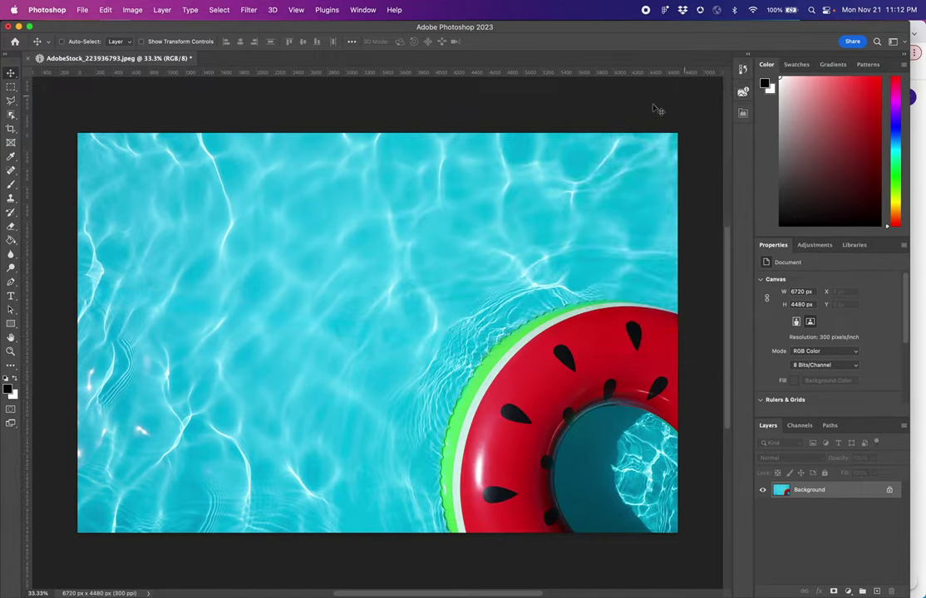
{"action": "left_click", "coordinate": [82, 10]}
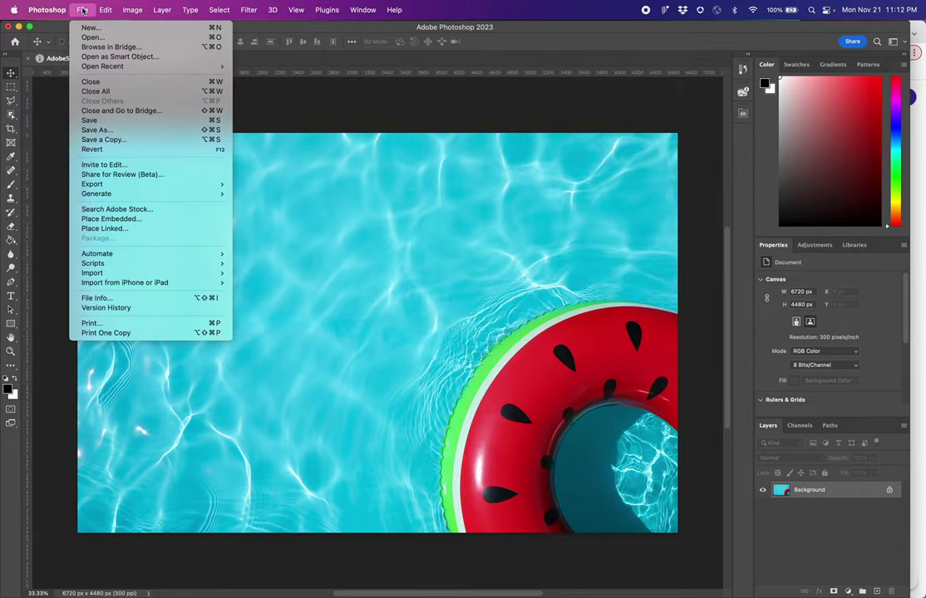
{"action": "left_click", "coordinate": [123, 221]}
{"action": "left_click", "coordinate": [399, 164]}
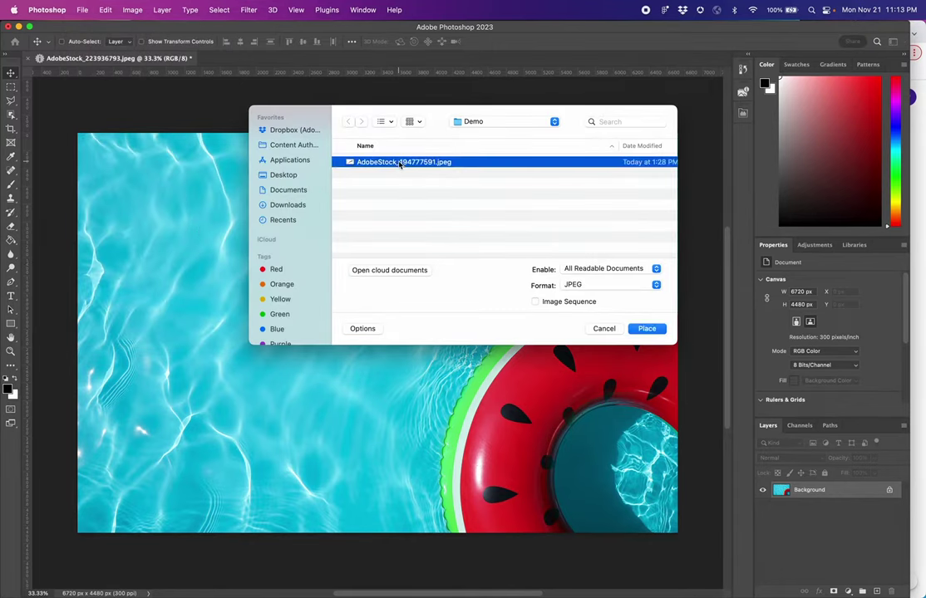
{"action": "double_click", "coordinate": [399, 164]}
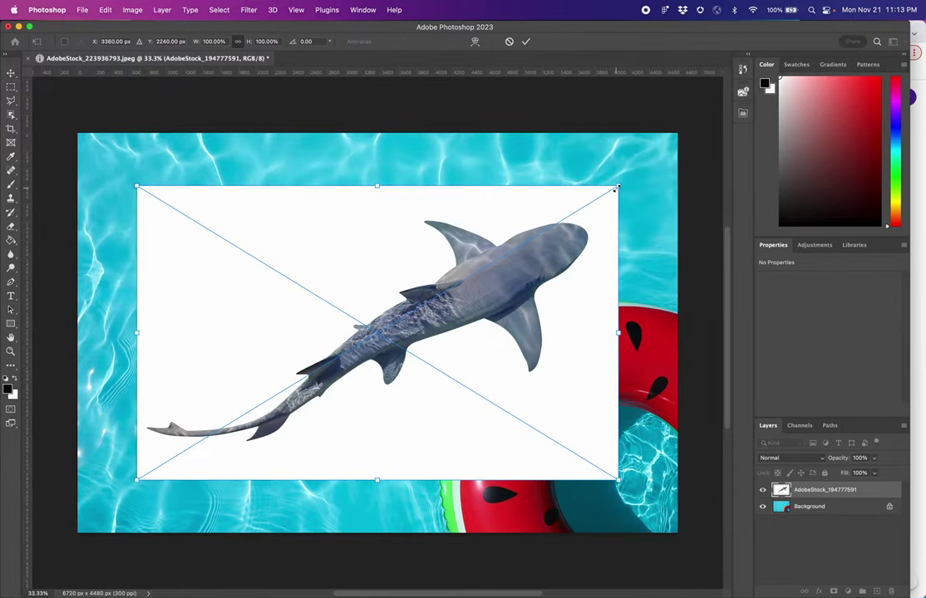
{"action": "left_click_drag", "start_coordinate": [616, 188], "coordinate": [666, 157]}
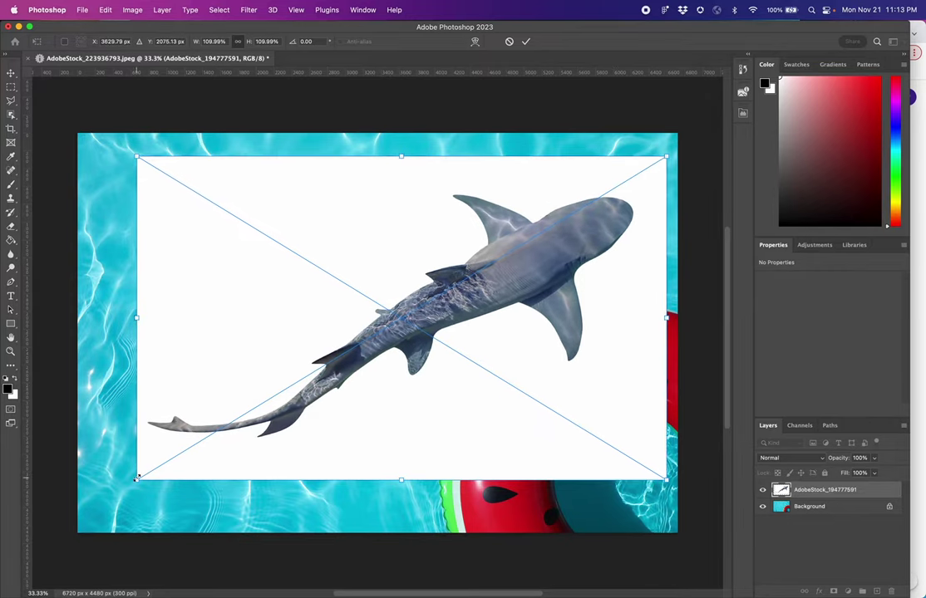
{"action": "left_click_drag", "start_coordinate": [138, 479], "coordinate": [92, 504]}
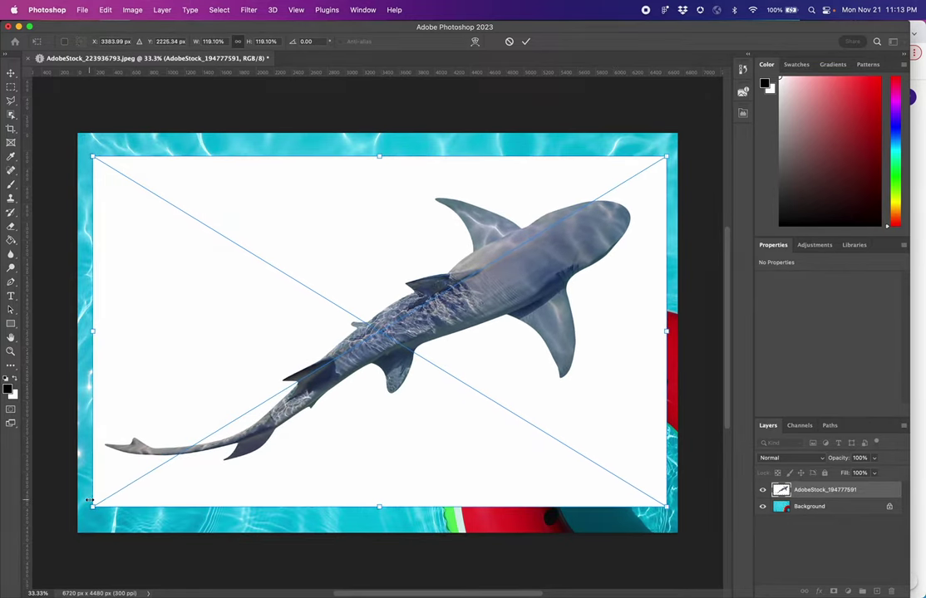
{"action": "key", "text": "Return"}
Step: Mask out the shark's white background with Magic Wand and shift it up-left
{"action": "left_click", "coordinate": [12, 115]}
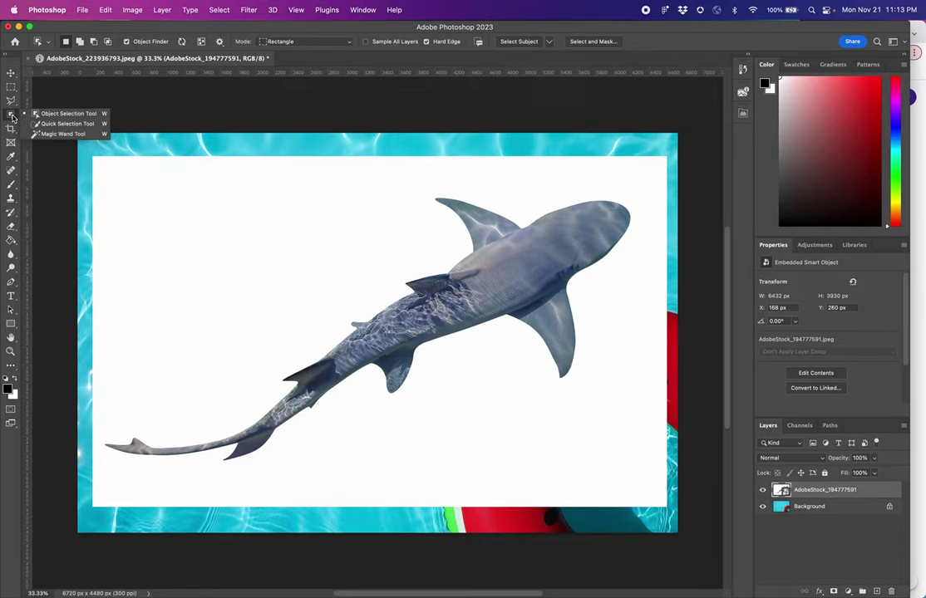
{"action": "left_click", "coordinate": [60, 134]}
{"action": "left_click", "coordinate": [189, 251]}
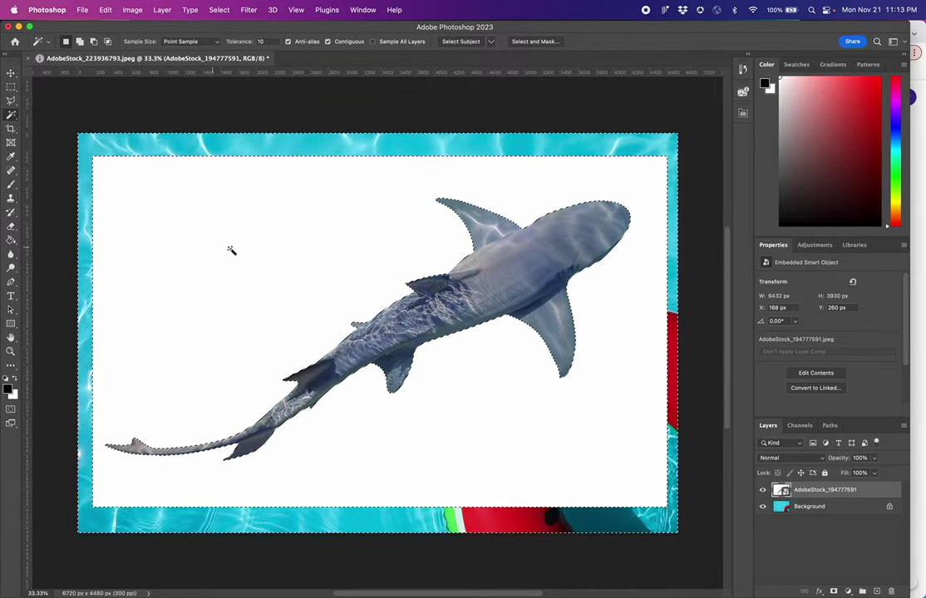
{"action": "key", "text": "super+shift+i"}
{"action": "left_click", "coordinate": [834, 591]}
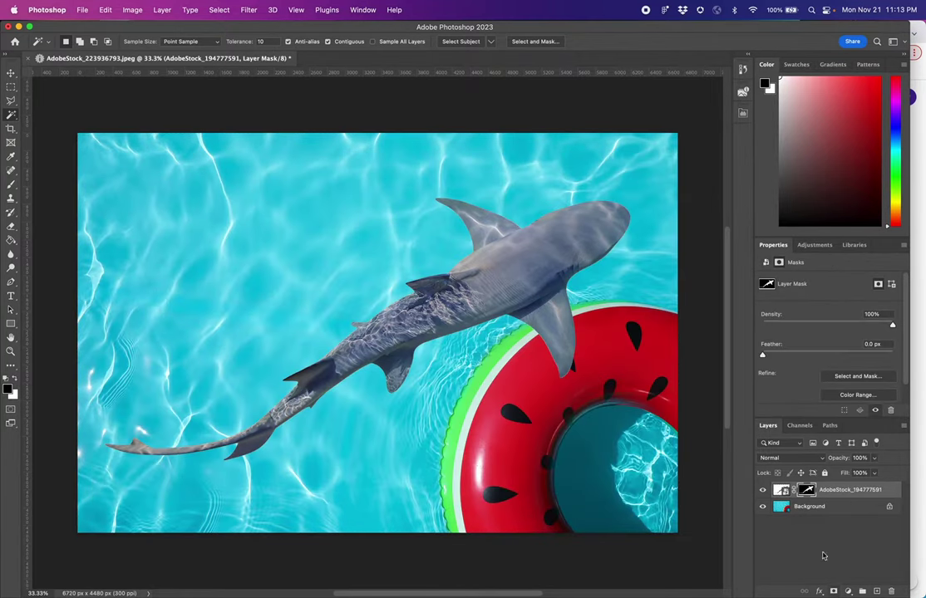
{"action": "key", "text": "v"}
{"action": "left_click_drag", "start_coordinate": [525, 285], "coordinate": [456, 231]}
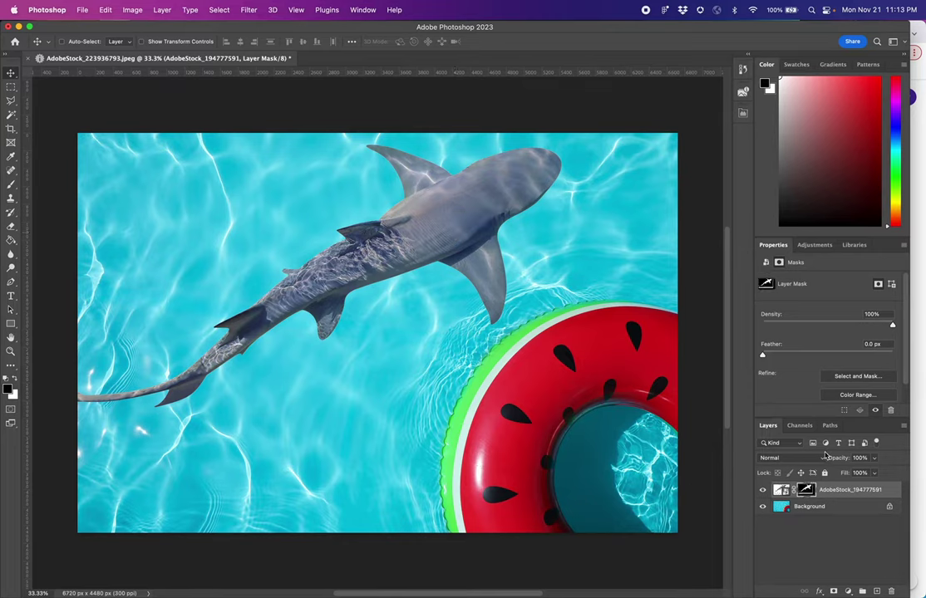
Step: Set the shark layer to 58% opacity and preview the updated content credentials
{"action": "left_click", "coordinate": [874, 458]}
{"action": "left_click_drag", "start_coordinate": [876, 474], "coordinate": [855, 474]}
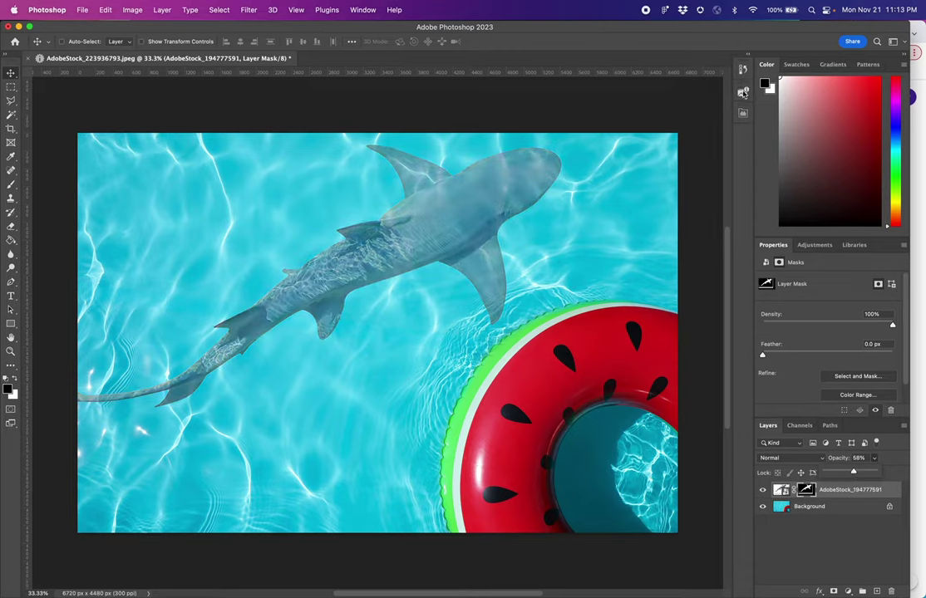
{"action": "left_click", "coordinate": [743, 93]}
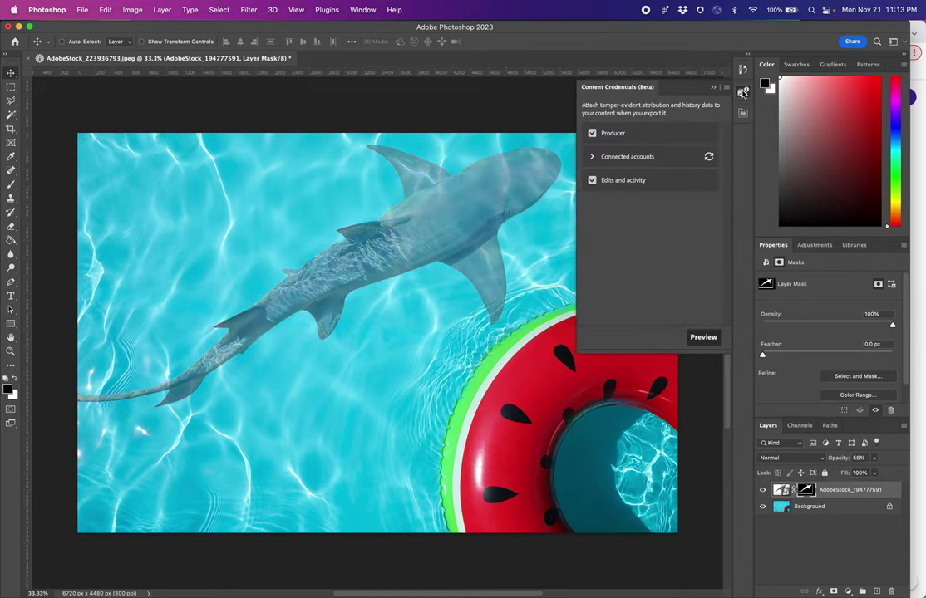
{"action": "left_click", "coordinate": [703, 337]}
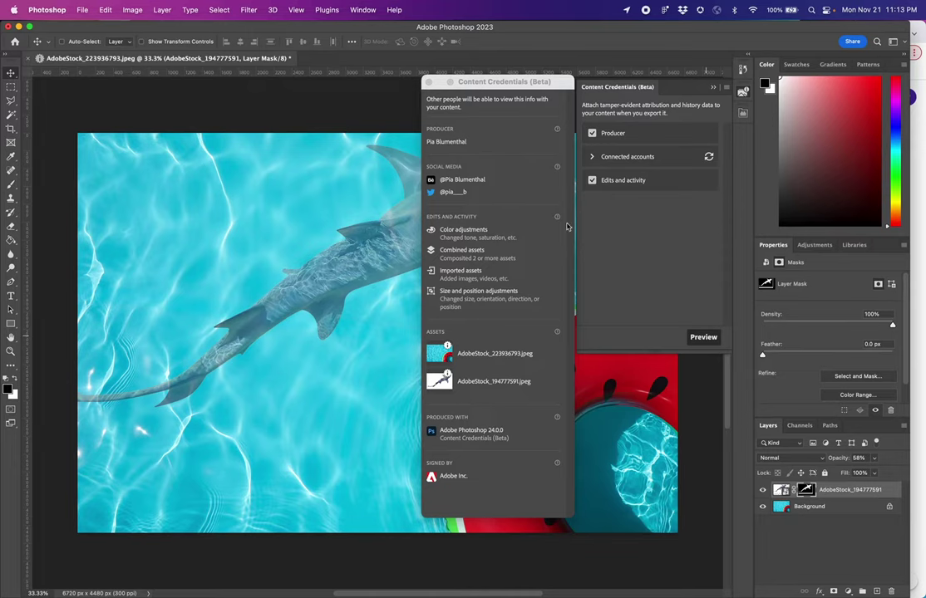
{"action": "left_click", "coordinate": [428, 82]}
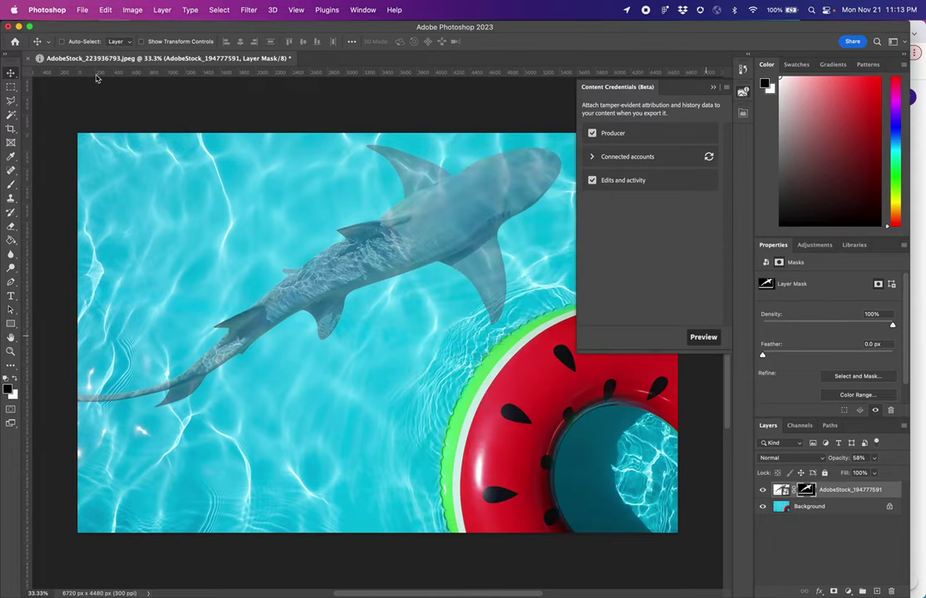
Step: Export the composite via Export As as a JPG named swimming-pool in the Demo folder
{"action": "left_click", "coordinate": [82, 9]}
{"action": "mouse_move", "coordinate": [123, 188]}
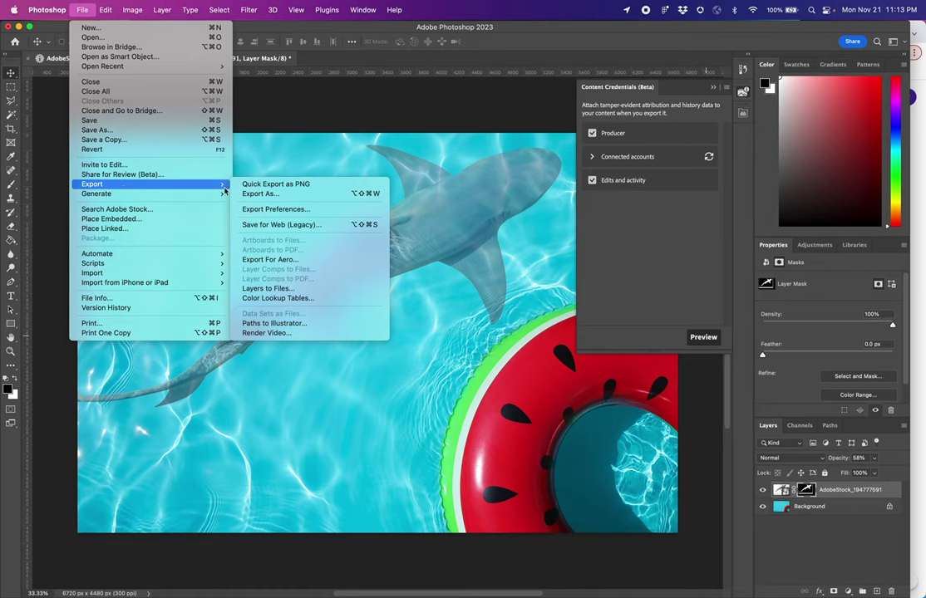
{"action": "left_click", "coordinate": [253, 193]}
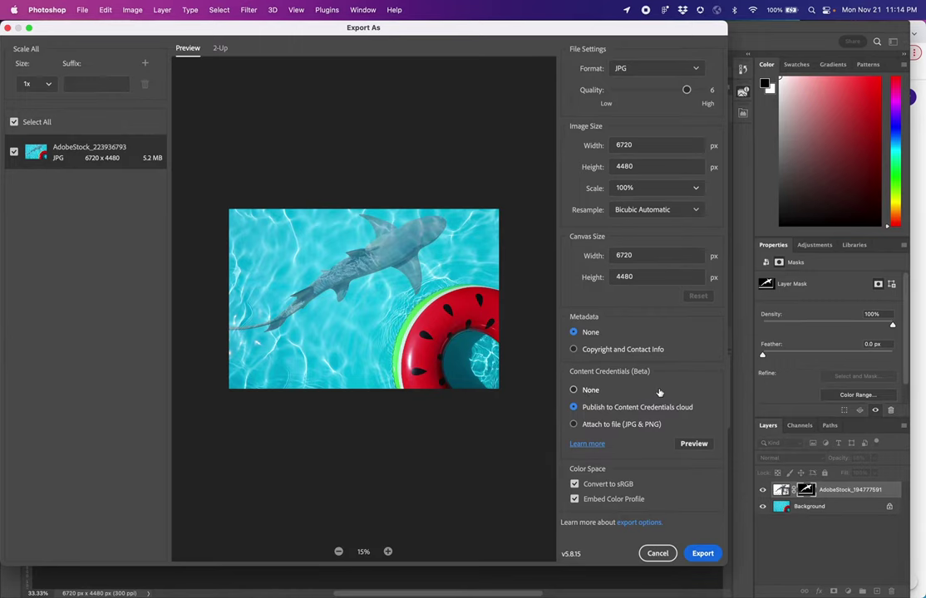
{"action": "left_click", "coordinate": [703, 554]}
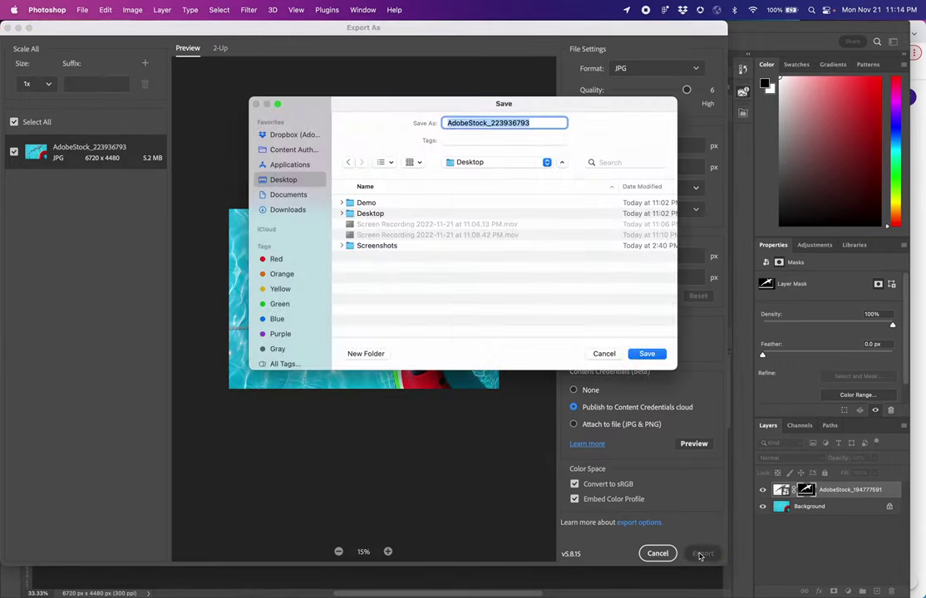
{"action": "left_click", "coordinate": [397, 203]}
{"action": "double_click", "coordinate": [396, 203]}
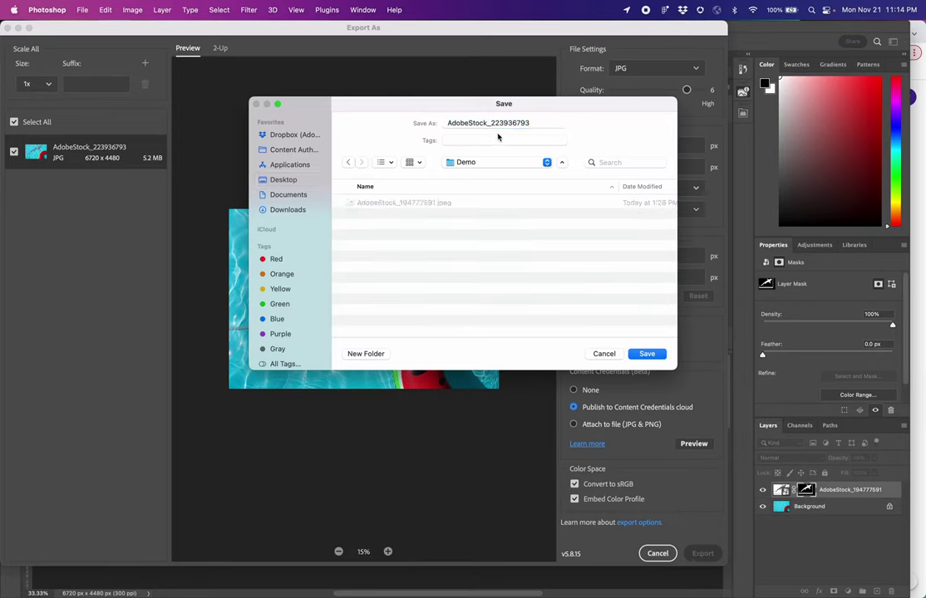
{"action": "left_click_drag", "start_coordinate": [530, 123], "coordinate": [427, 125]}
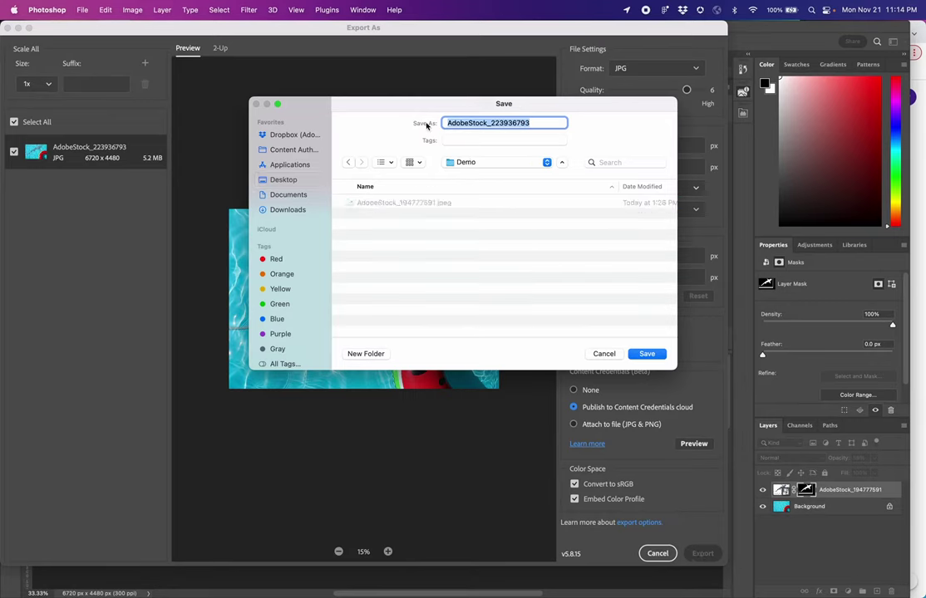
{"action": "type", "text": "swimming-po"}
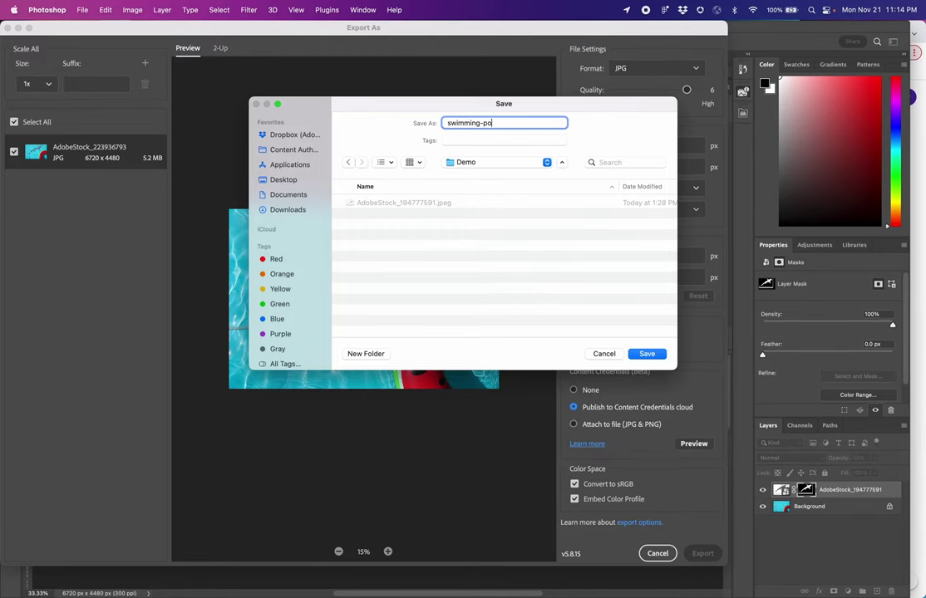
{"action": "type", "text": "ol"}
{"action": "key", "text": "Return"}
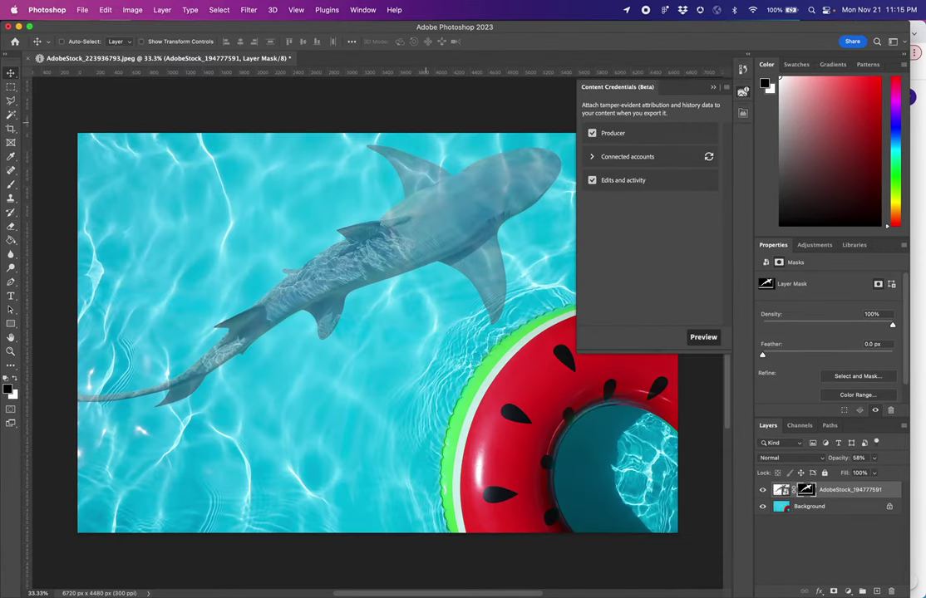
Step: Go to the Verify site and load swimming-pool.jpg from the Demo folder
{"action": "left_click", "coordinate": [725, 87]}
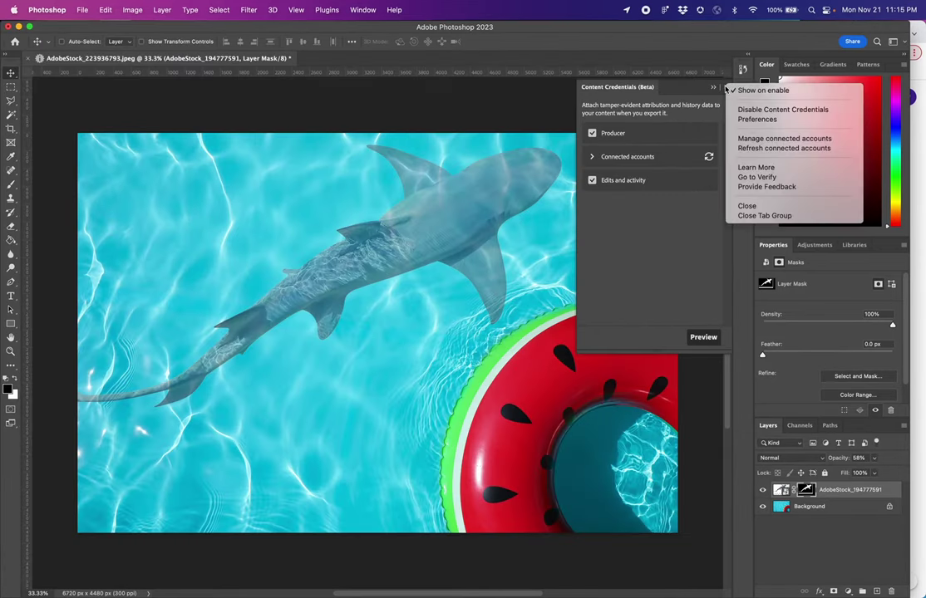
{"action": "left_click", "coordinate": [749, 179]}
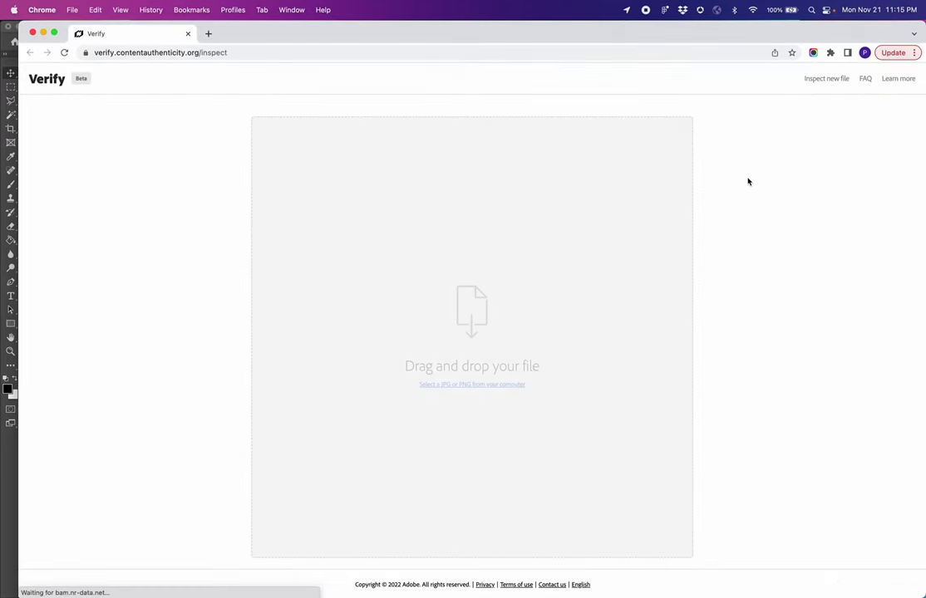
{"action": "left_click", "coordinate": [484, 387]}
{"action": "double_click", "coordinate": [311, 173]}
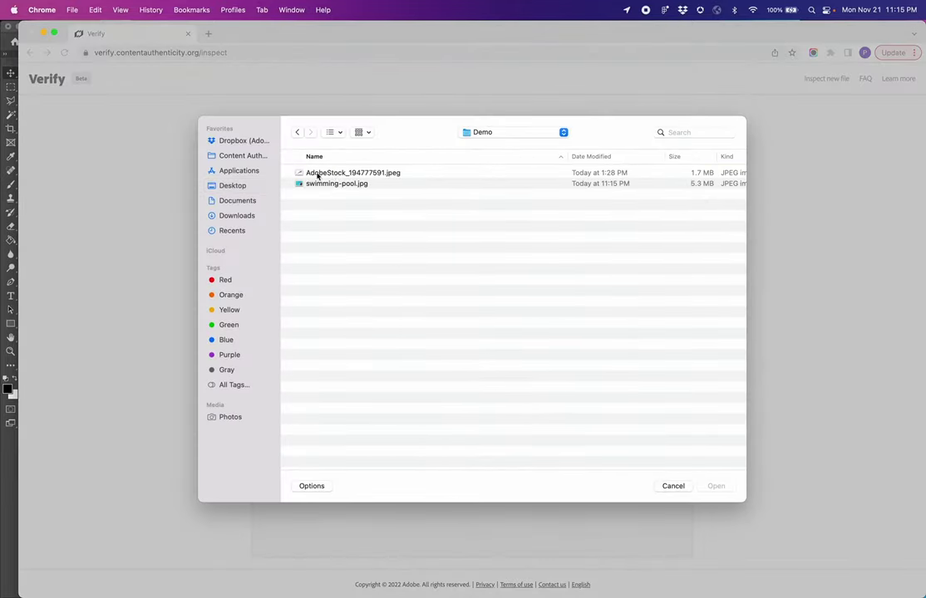
{"action": "left_click", "coordinate": [316, 172]}
{"action": "left_click", "coordinate": [340, 184]}
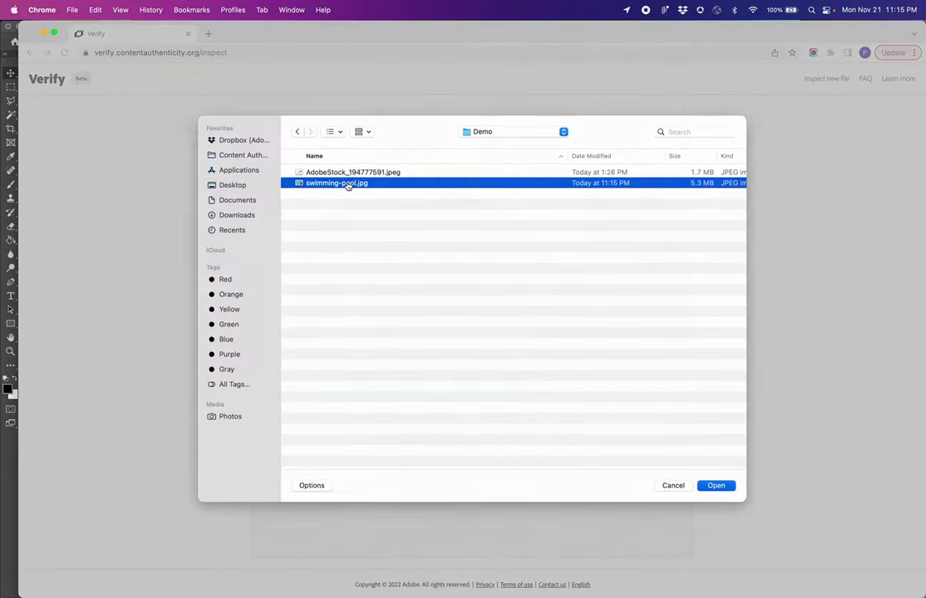
{"action": "double_click", "coordinate": [347, 184]}
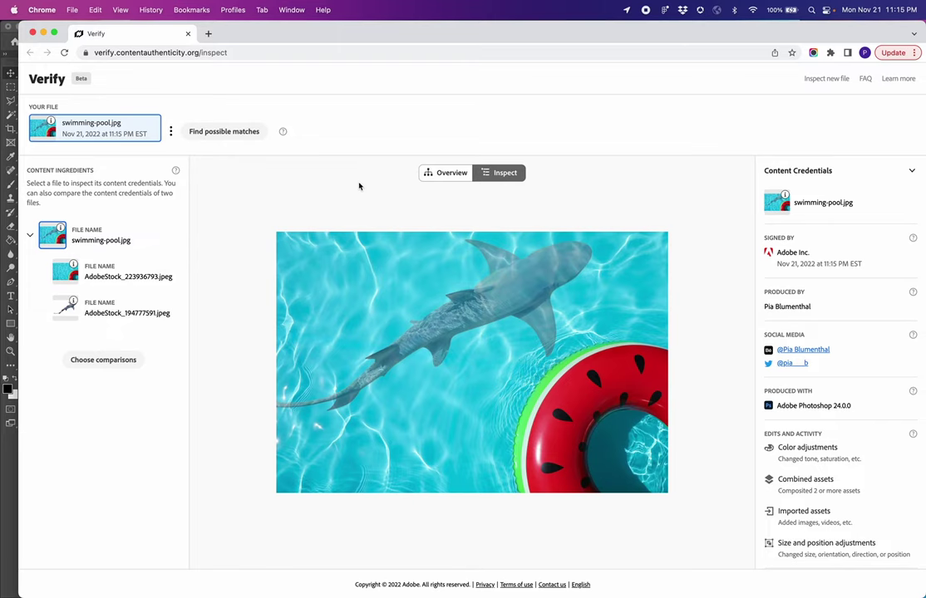
Step: Inspect the pool and shark ingredients and view the shark's Adobe Stock page
{"action": "left_click", "coordinate": [445, 174]}
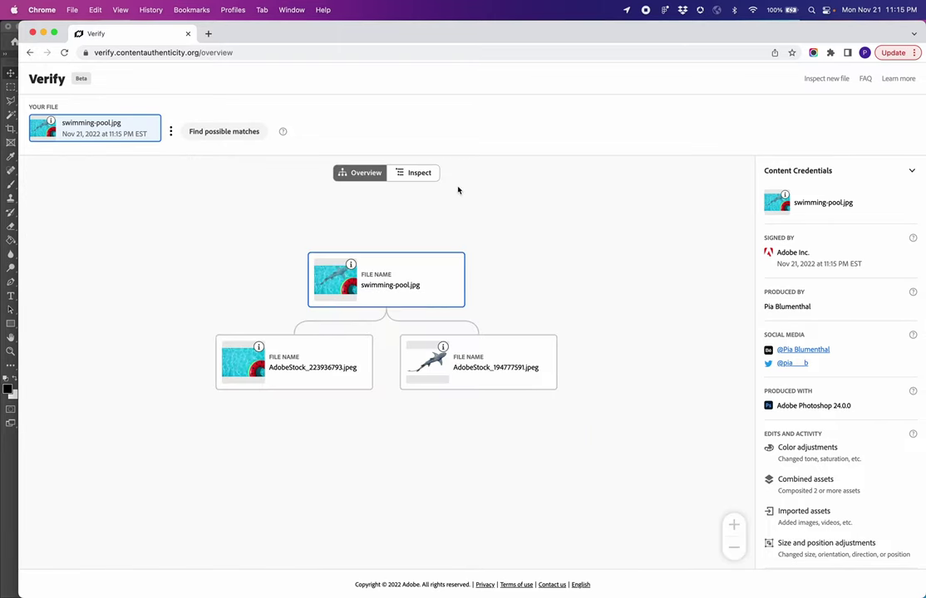
{"action": "left_click", "coordinate": [431, 176]}
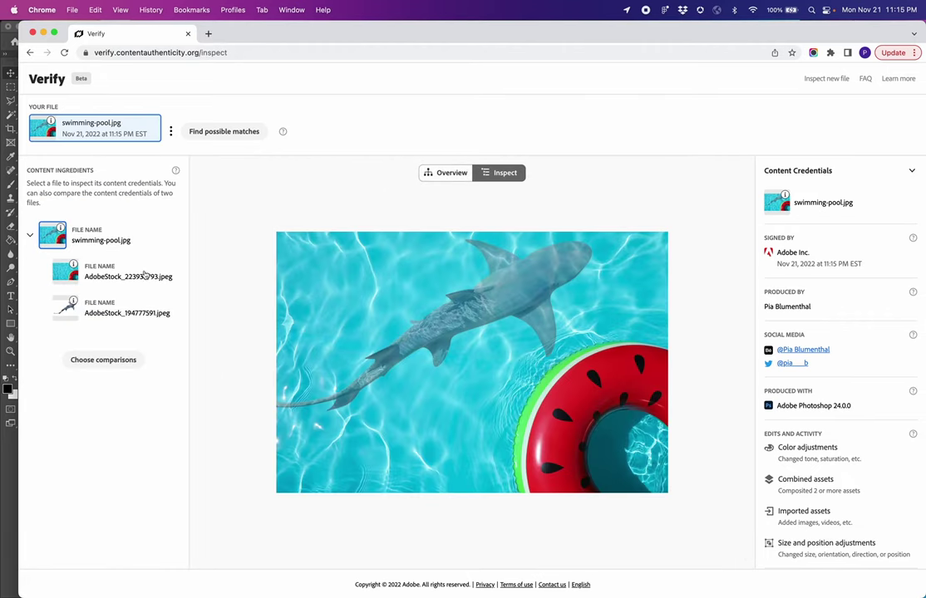
{"action": "left_click", "coordinate": [139, 277]}
{"action": "left_click", "coordinate": [135, 313]}
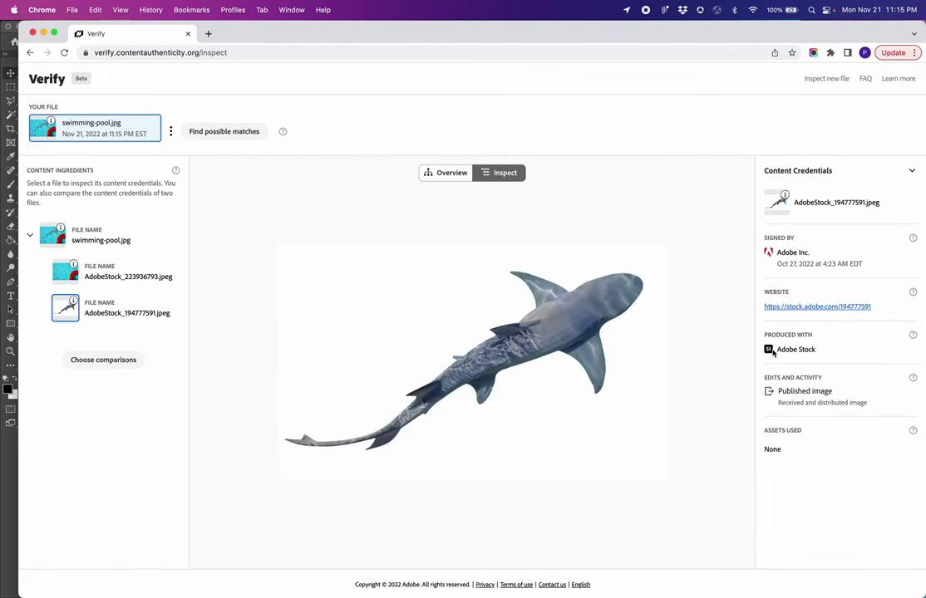
{"action": "left_click", "coordinate": [784, 308]}
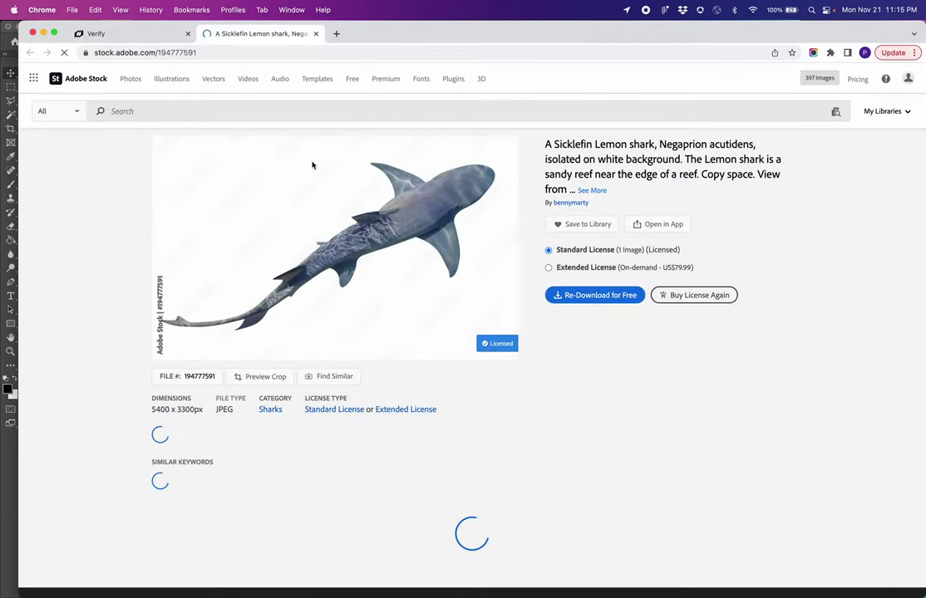
{"action": "left_click", "coordinate": [123, 34]}
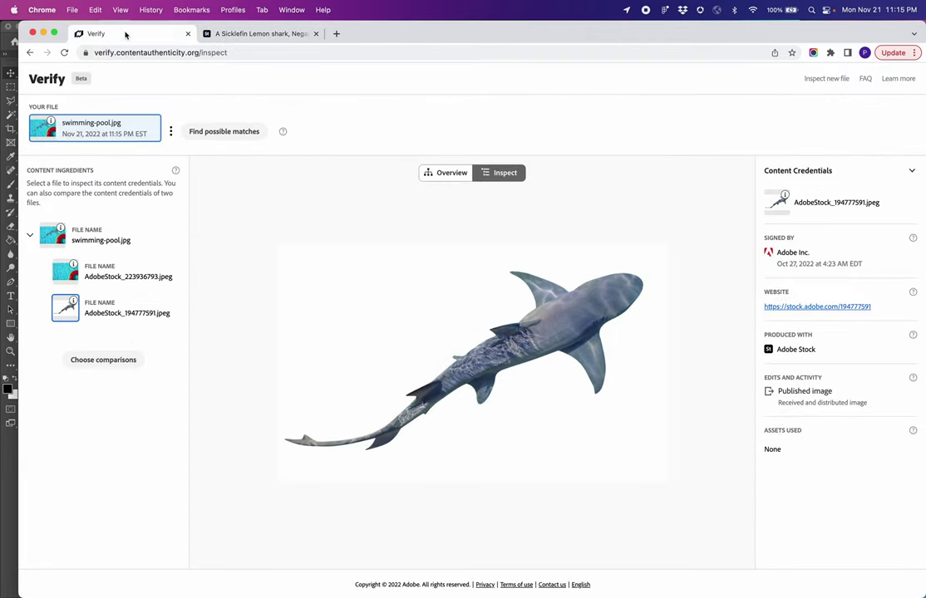
Step: Compare the shark ingredient with swimming-pool.jpg using the comparison slider
{"action": "left_click", "coordinate": [103, 361]}
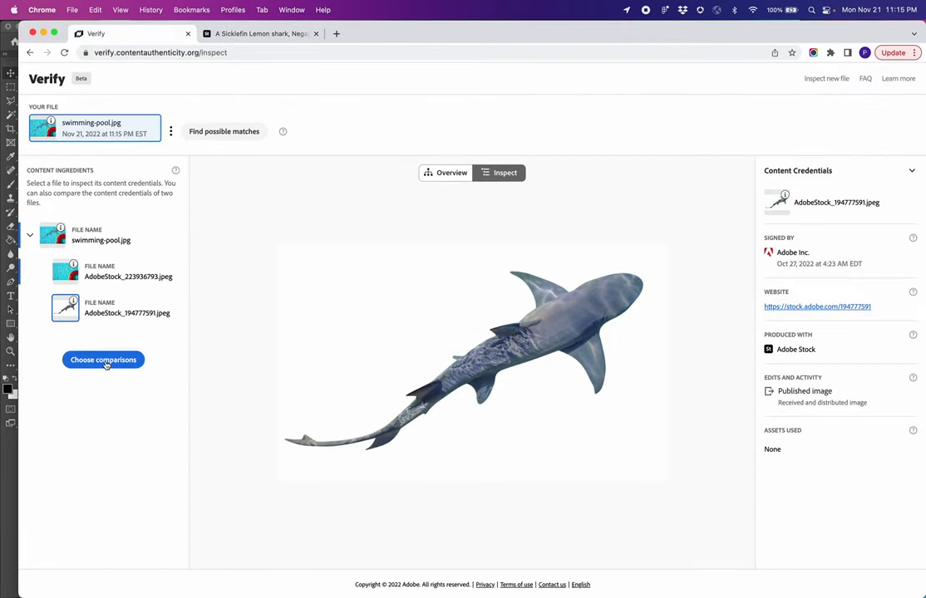
{"action": "left_click", "coordinate": [109, 241]}
{"action": "left_click_drag", "start_coordinate": [472, 363], "coordinate": [529, 363]}
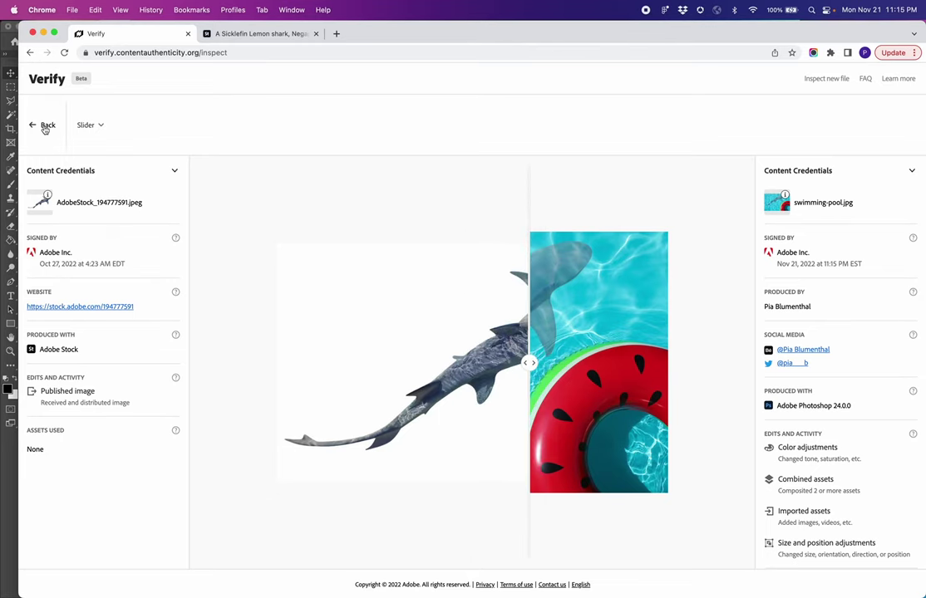
{"action": "left_click", "coordinate": [42, 125]}
Step: Screenshot the pool image and drop the screenshot into Verify for inspection
{"action": "left_click", "coordinate": [91, 237]}
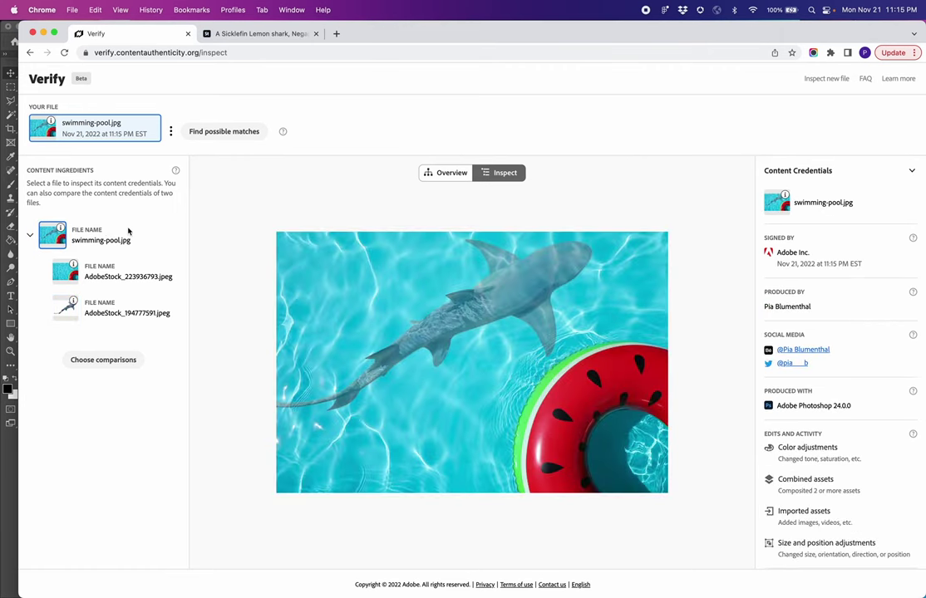
{"action": "key", "text": "super+shift+4"}
{"action": "left_click_drag", "start_coordinate": [264, 217], "coordinate": [685, 517]}
{"action": "left_click_drag", "start_coordinate": [873, 578], "coordinate": [521, 374]}
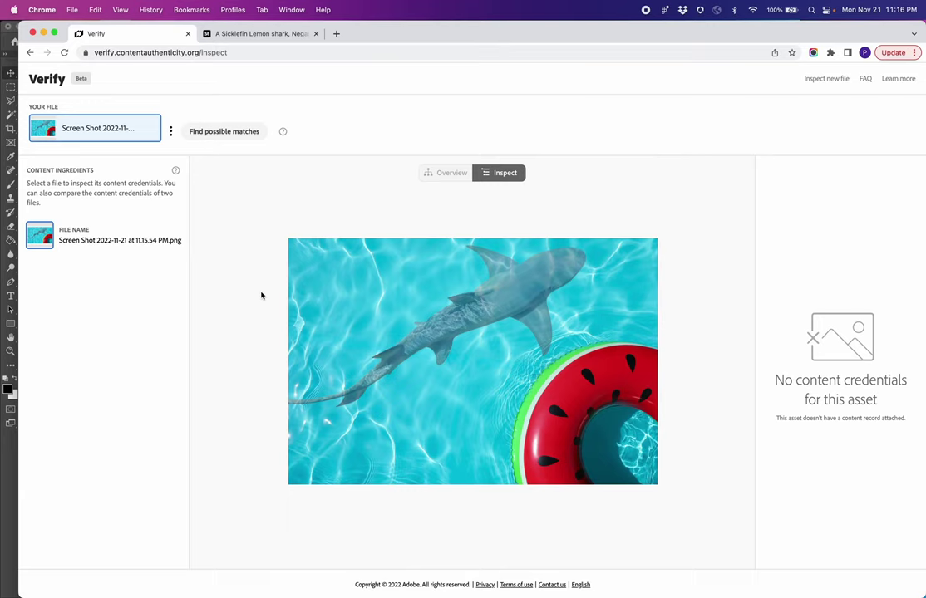
Step: Find matches for the screenshot and load the matched swimming-pool.jpg credentials
{"action": "left_click", "coordinate": [237, 137]}
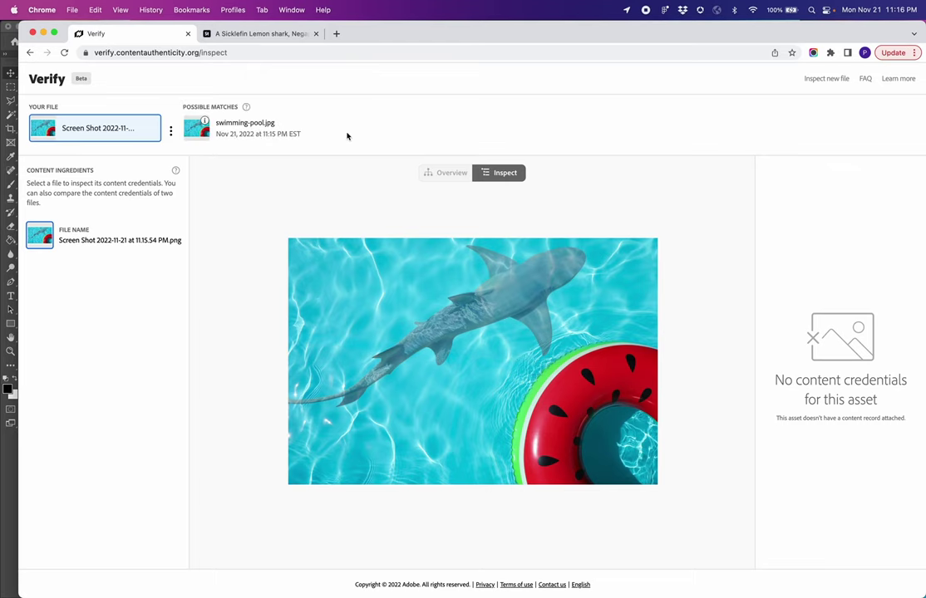
{"action": "left_click", "coordinate": [242, 119]}
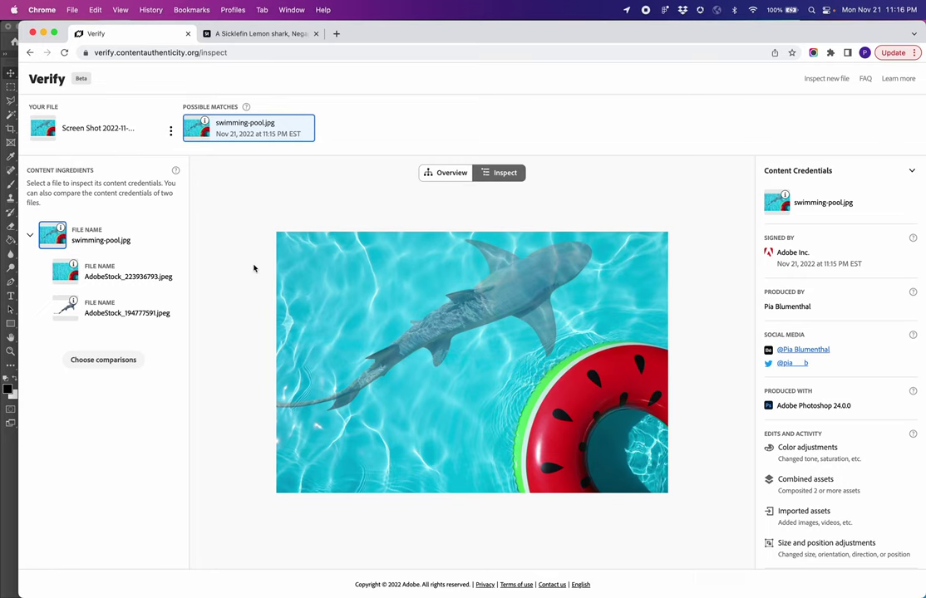